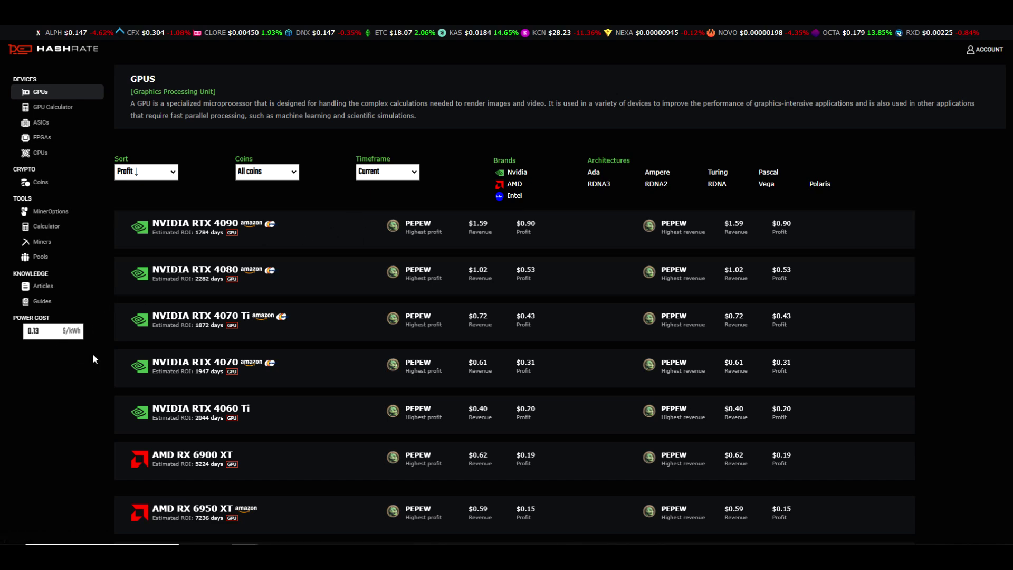
scroll(93, 358, "down", 7)
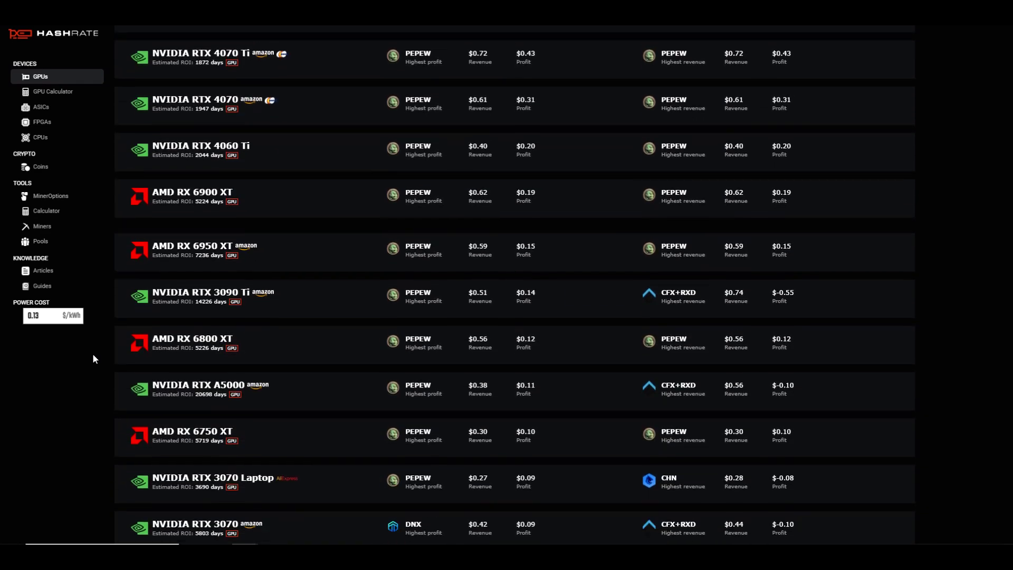
scroll(93, 359, "down", 6)
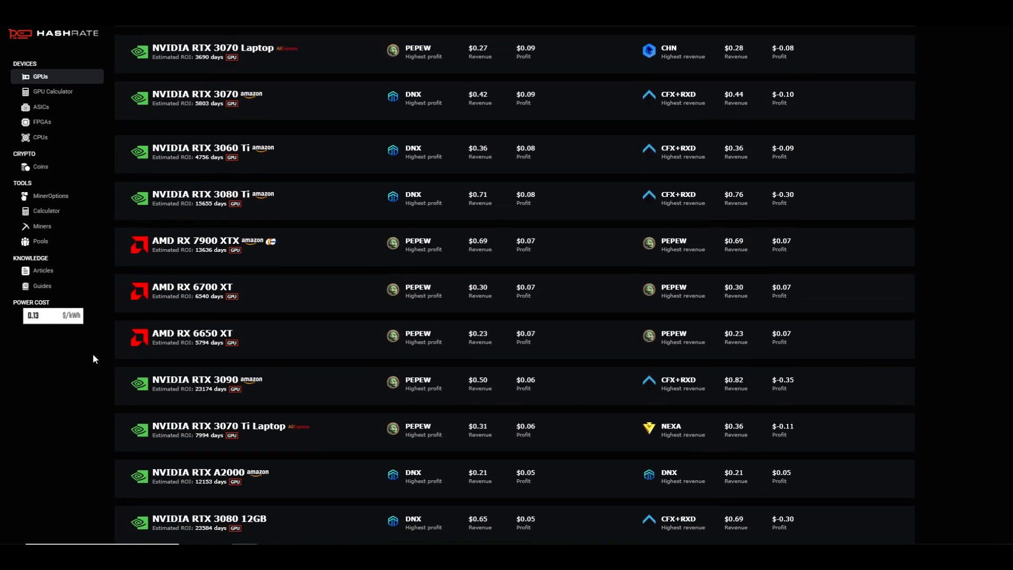
scroll(93, 359, "down", 2)
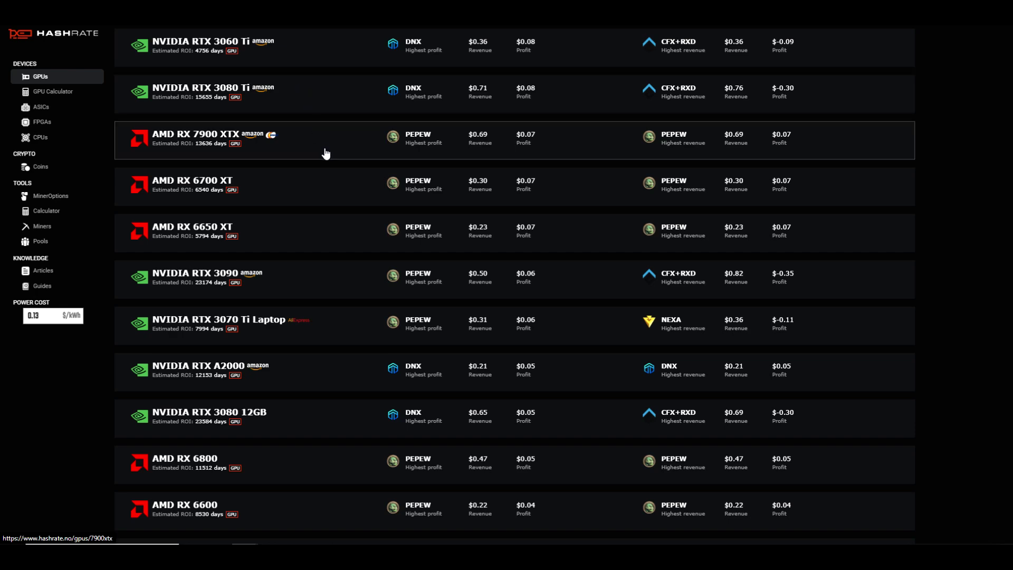
scroll(322, 153, "down", 4)
scroll(306, 177, "up", 5)
scroll(306, 176, "up", 15)
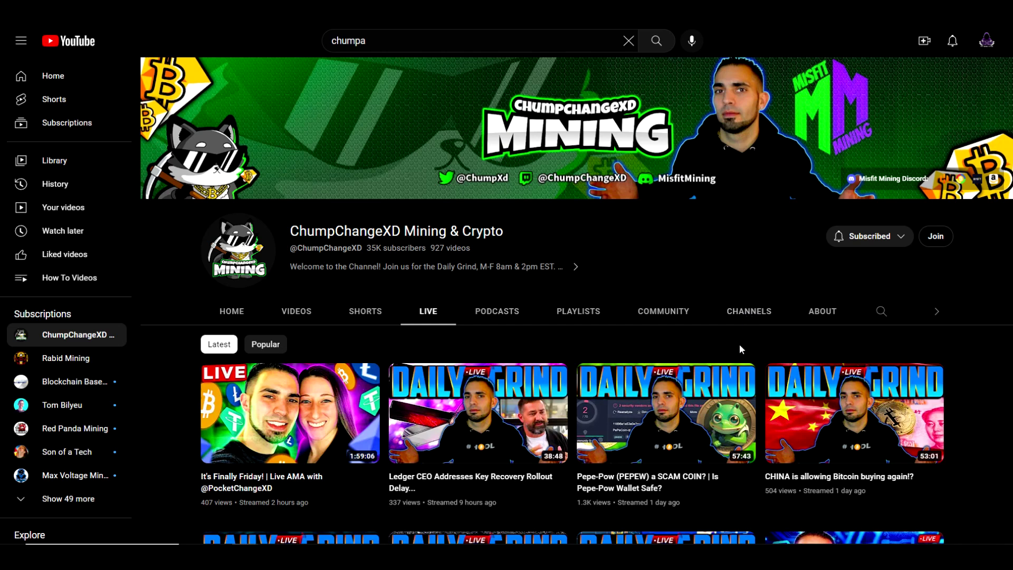
View the channel's live streams, then the XeggeX PEPEW/USDT chart at 0.000055997 USDT.
mouse_move(685, 469)
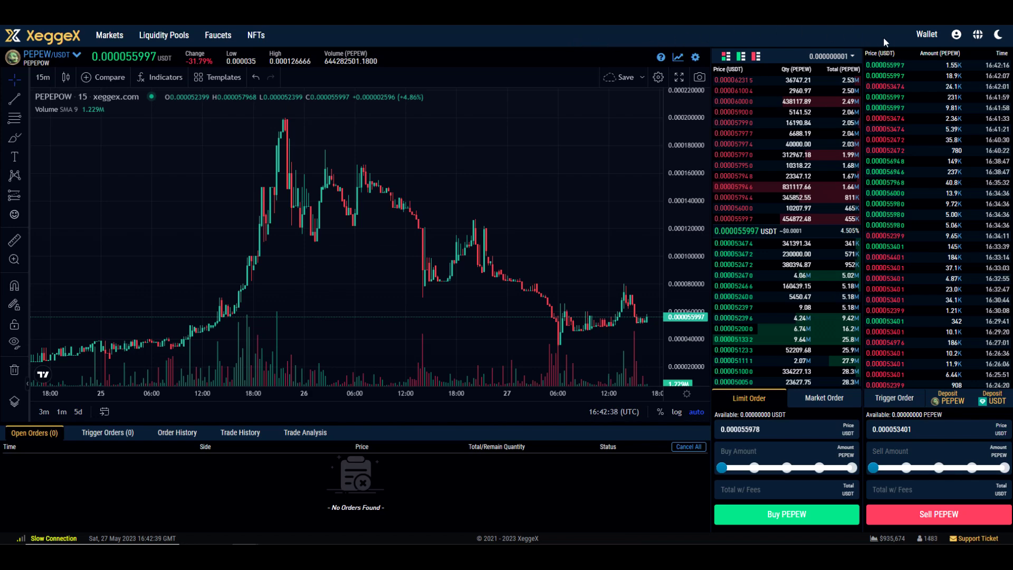
Search the XeggeX wallet for 'pepe', open PEPEW's deposit page and copy its address.
left_click(920, 37)
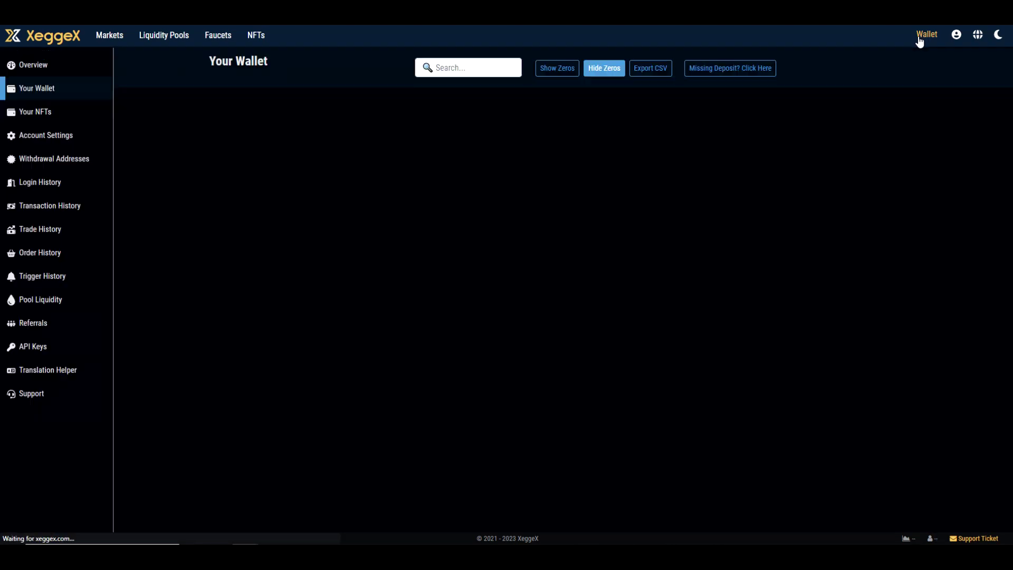
left_click(447, 64)
type("pepe")
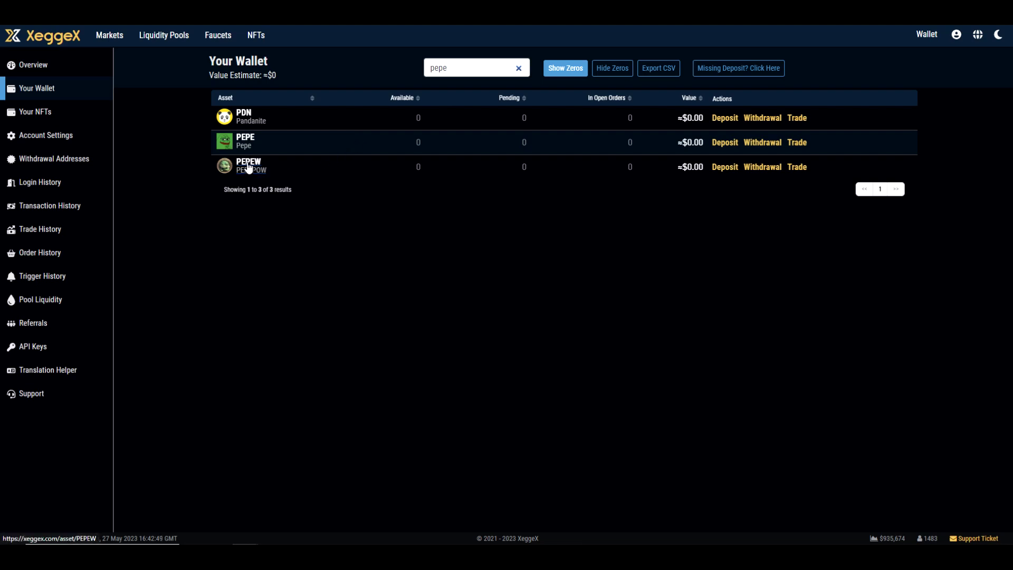
left_click(725, 167)
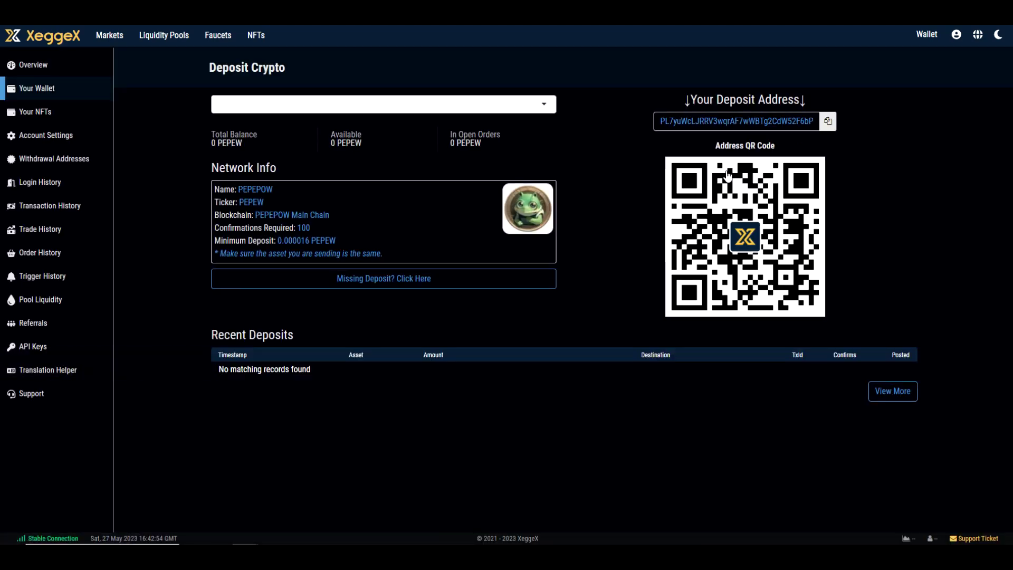
left_click(828, 123)
Copy the PEPEW deposit address again and go to the Hive OS farm's saved wallets.
left_click(829, 125)
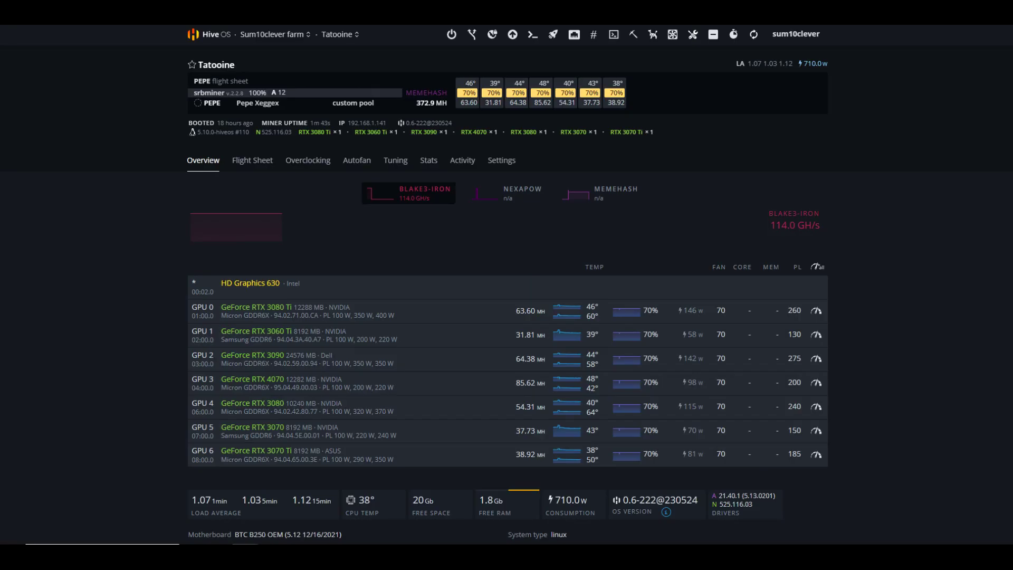
left_click(209, 41)
left_click(283, 215)
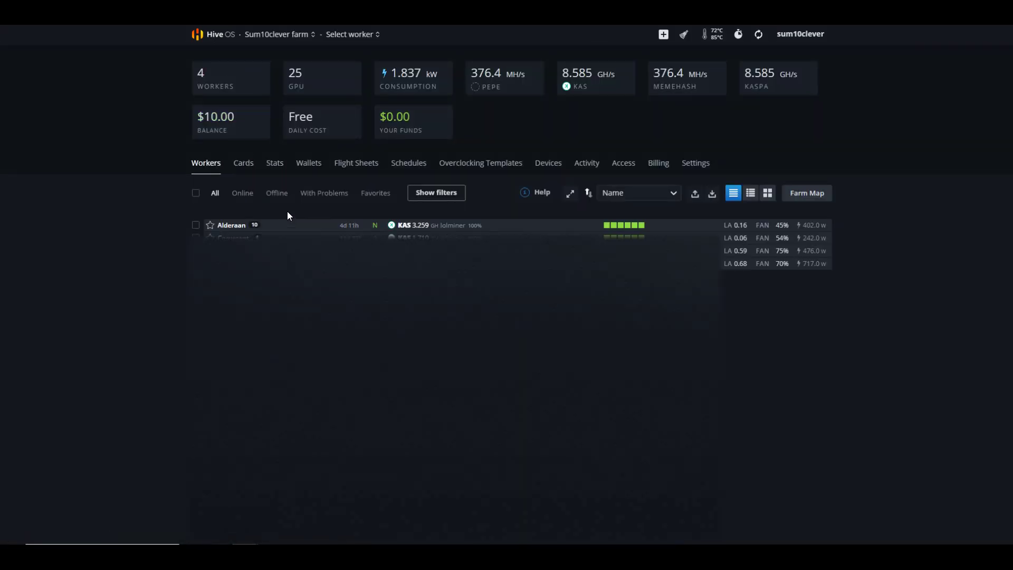
left_click(309, 164)
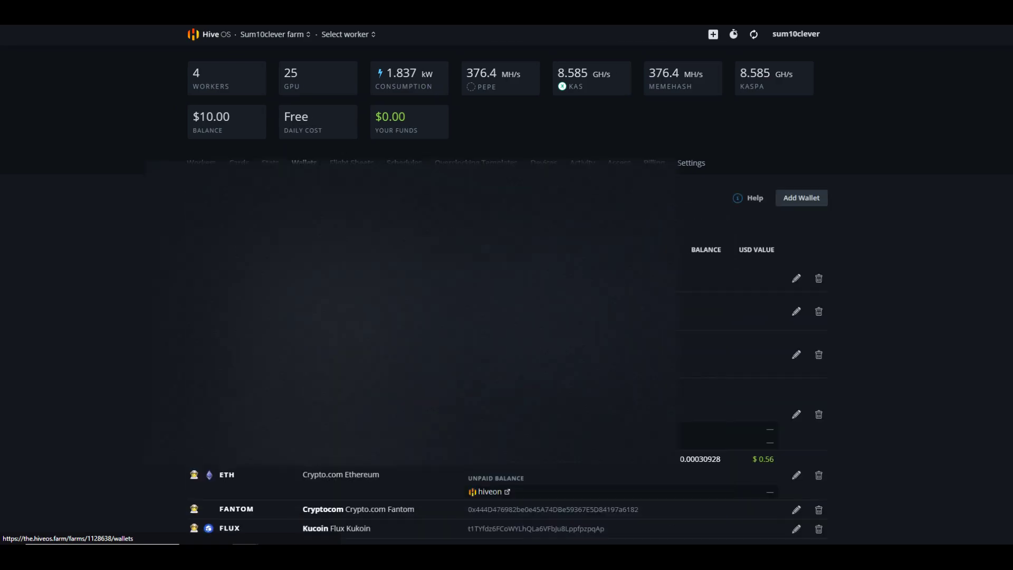
Paste the PEPEW address into a new wallet form for a chosen coin, then cancel it.
left_click(793, 198)
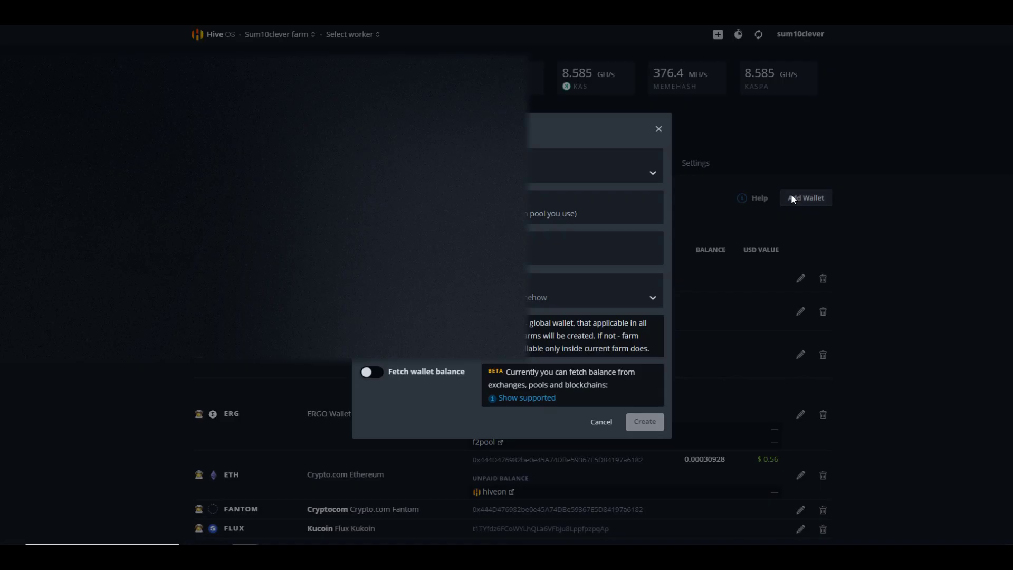
left_click(599, 179)
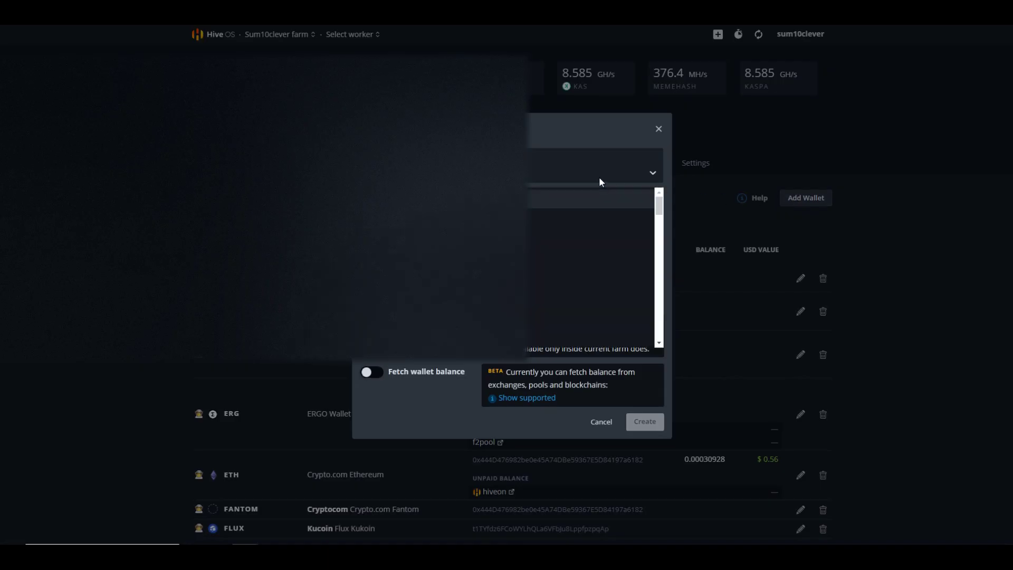
left_click(599, 179)
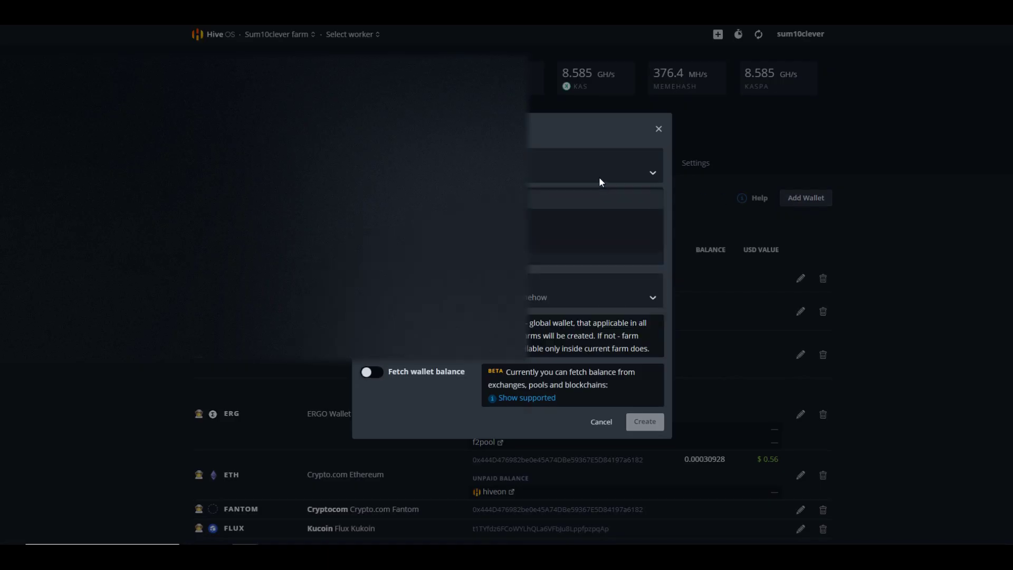
left_click(542, 202)
key("ctrl+v")
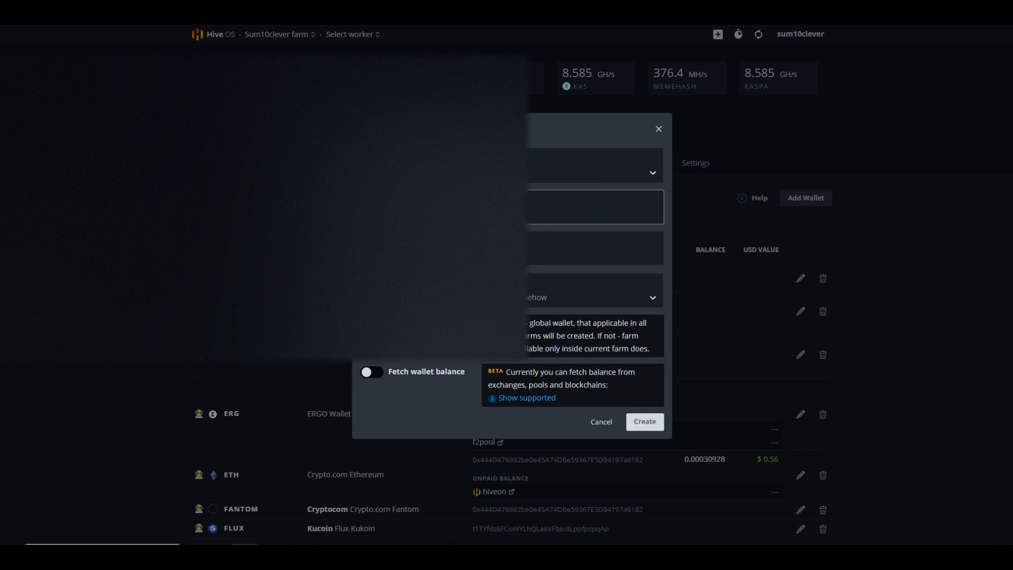
key("Tab")
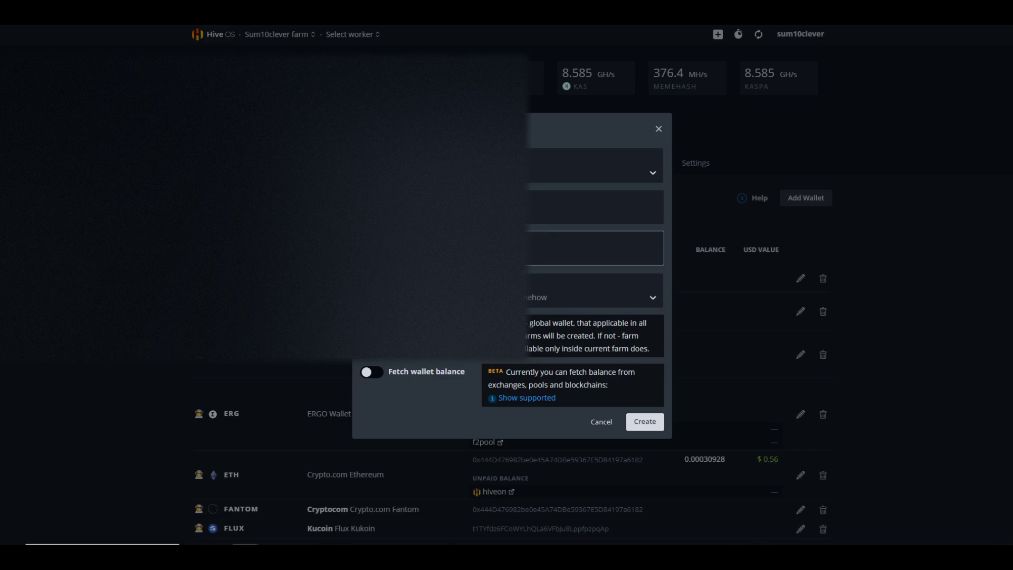
left_click(605, 422)
Show the Tatooine rig's flight sheet from the farm's workers list.
left_click(309, 163)
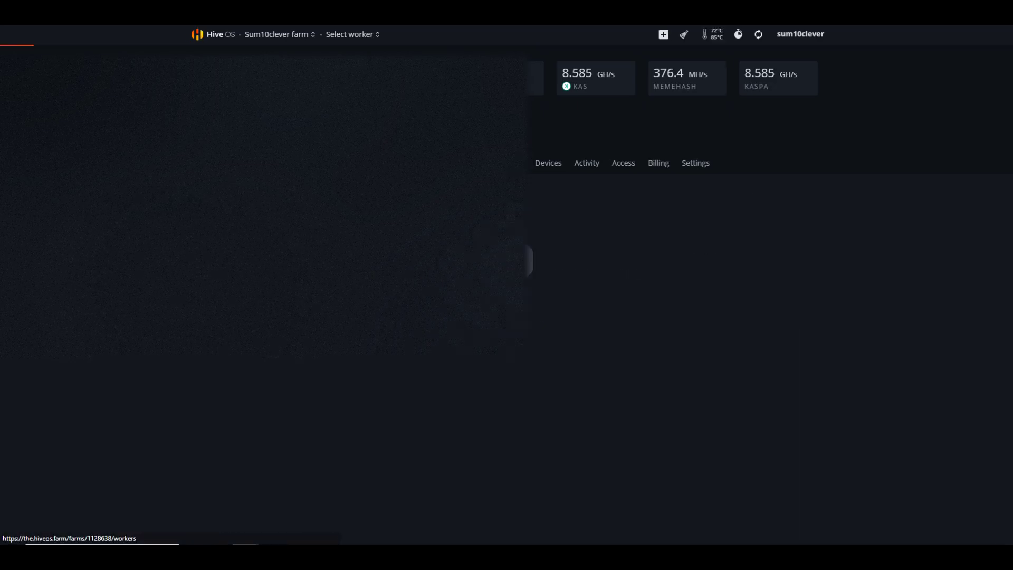
left_click(242, 263)
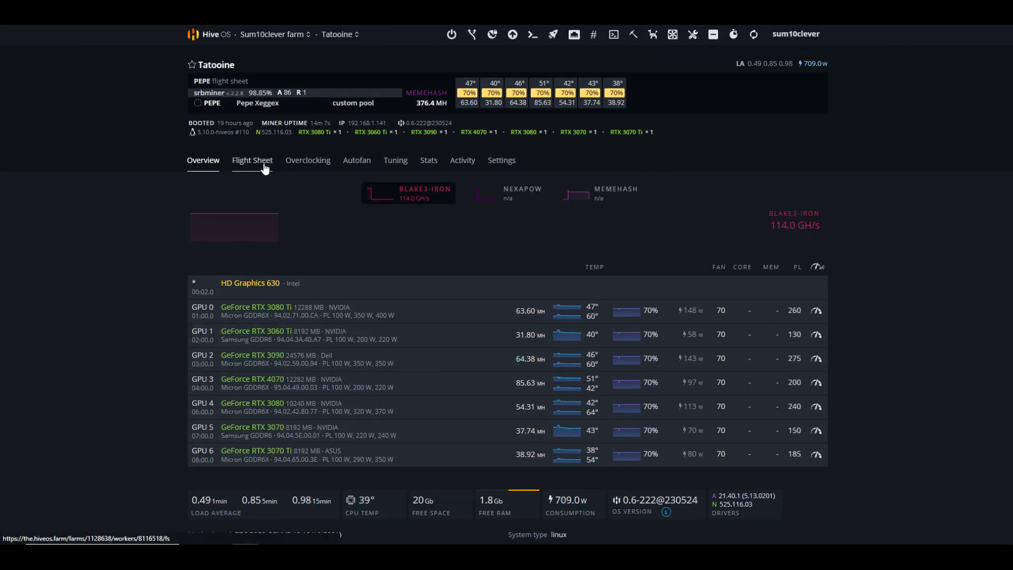
left_click(264, 166)
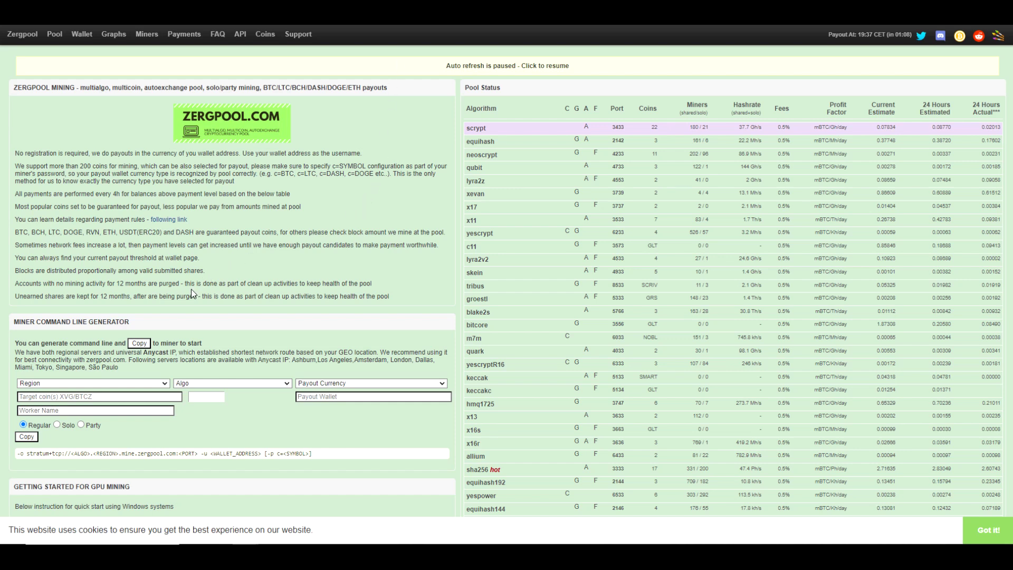
Set the Zergpool generator to the North America region and the memehash algorithm.
left_click(150, 384)
left_click(146, 413)
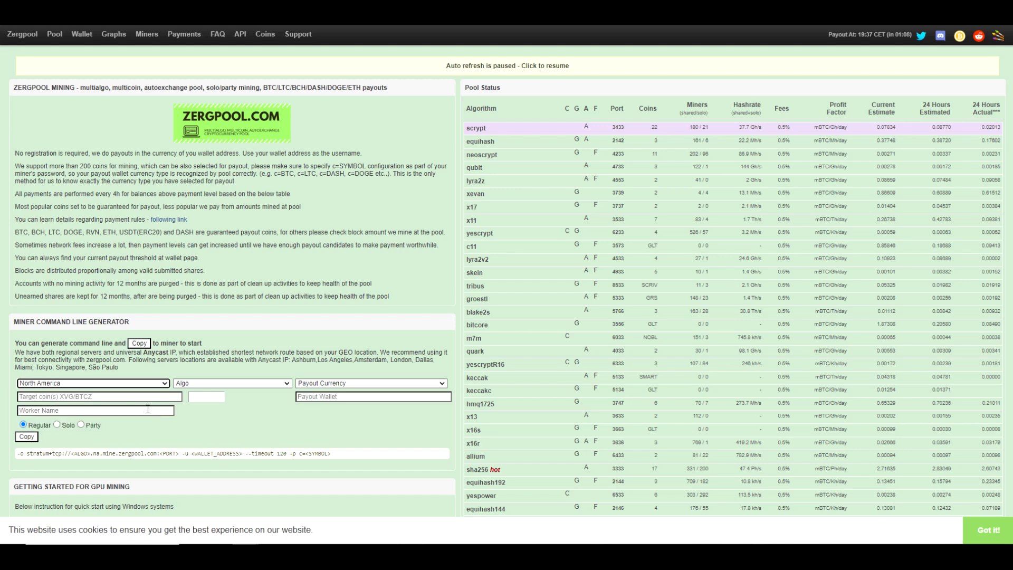
left_click(226, 384)
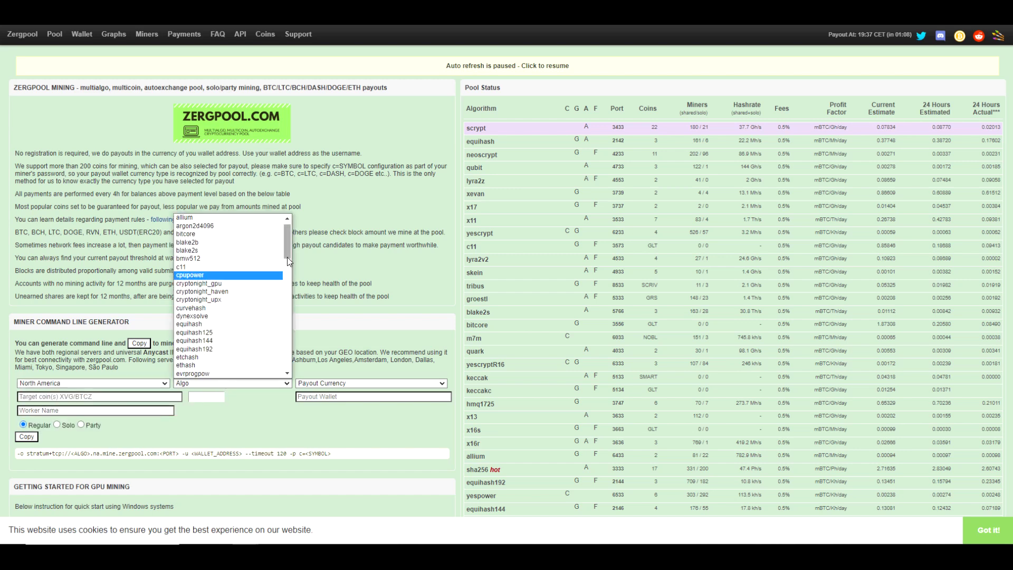
left_click_drag(287, 258, 287, 308)
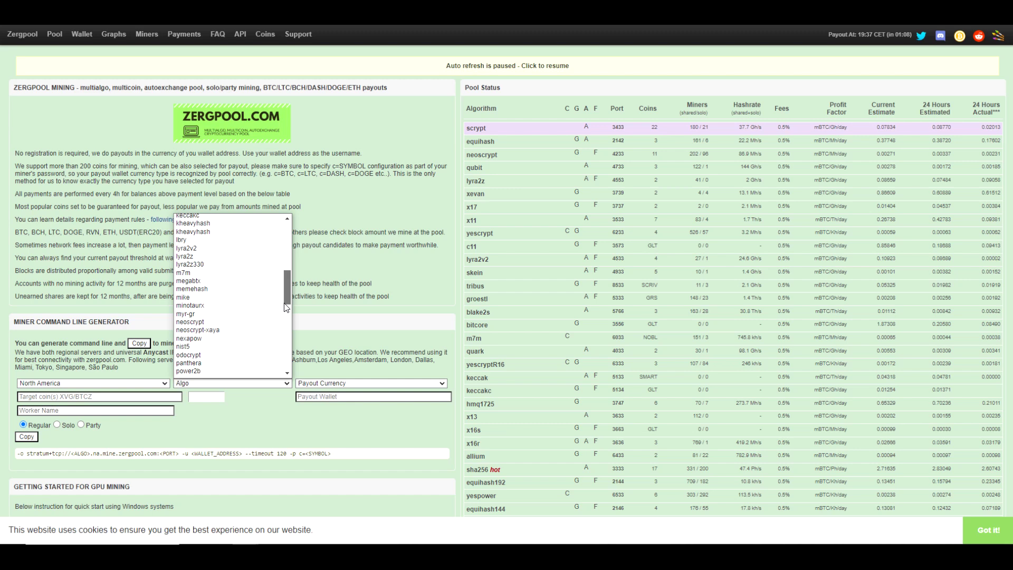
left_click(228, 290)
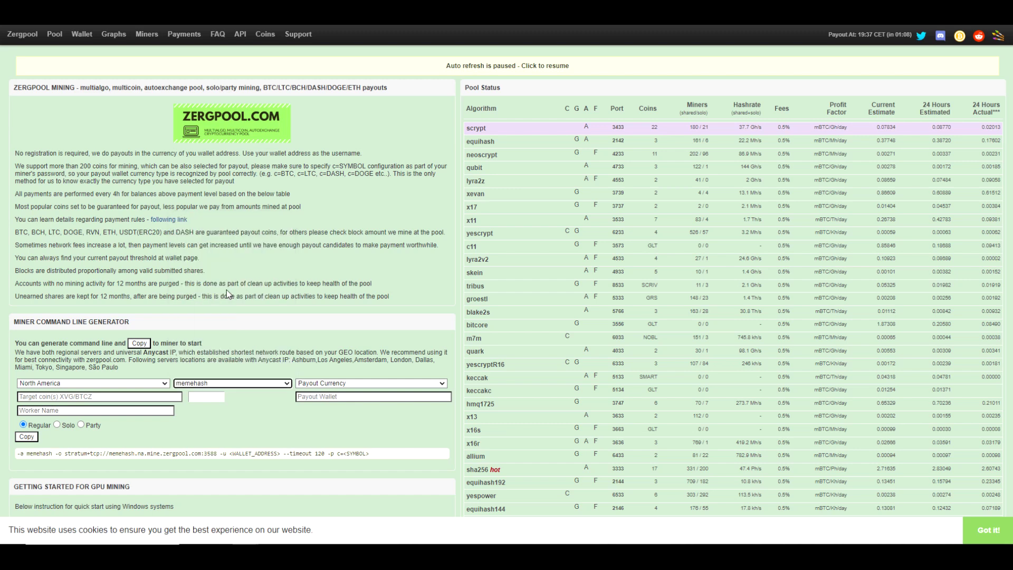
Choose KAS as payout currency and PEPEW as target coin, then select the Payout Wallet field.
left_click(319, 383)
scroll(348, 359, "down", 1)
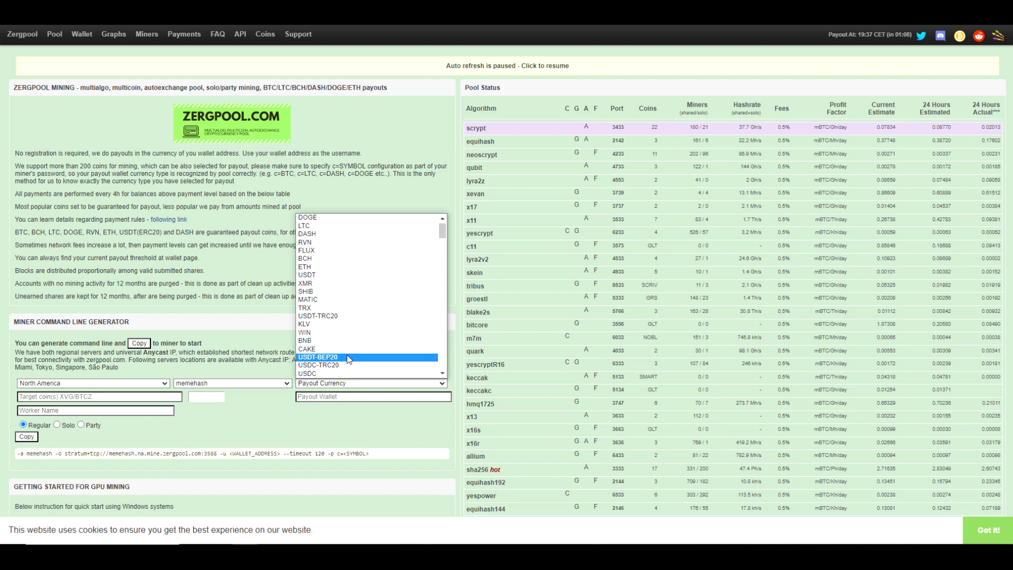
scroll(349, 360, "down", 20)
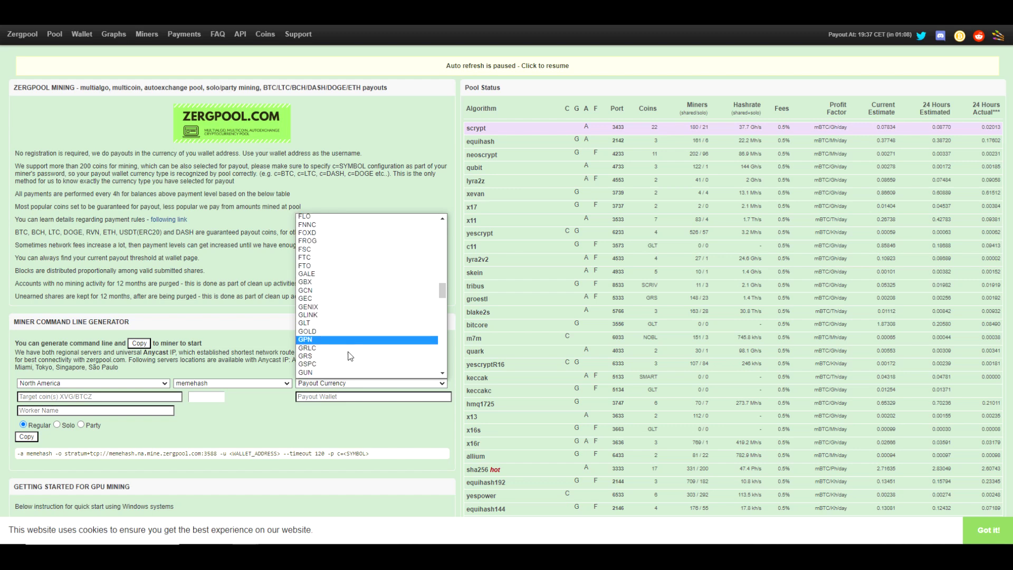
scroll(348, 356, "down", 5)
left_click(339, 334)
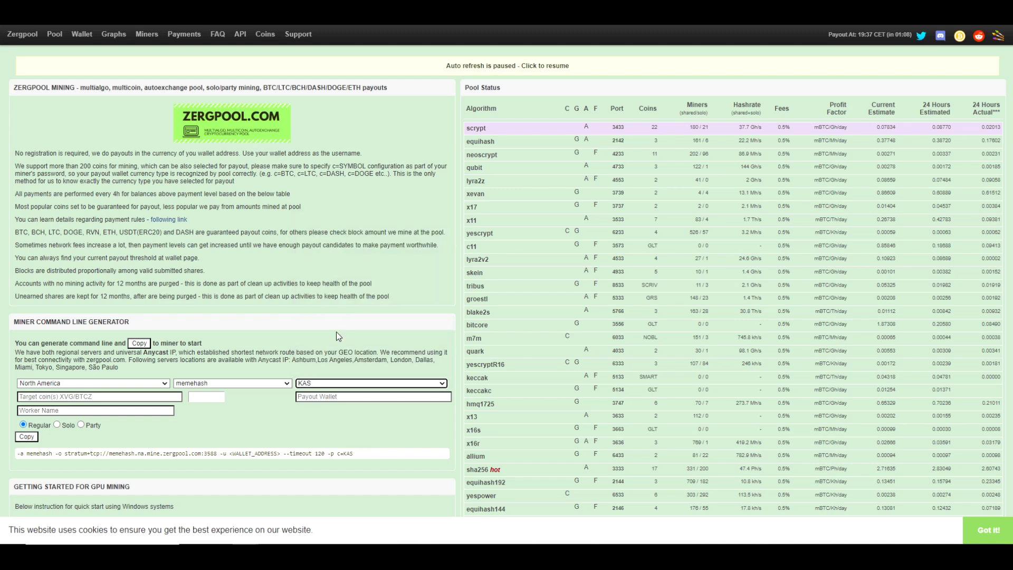
left_click(204, 399)
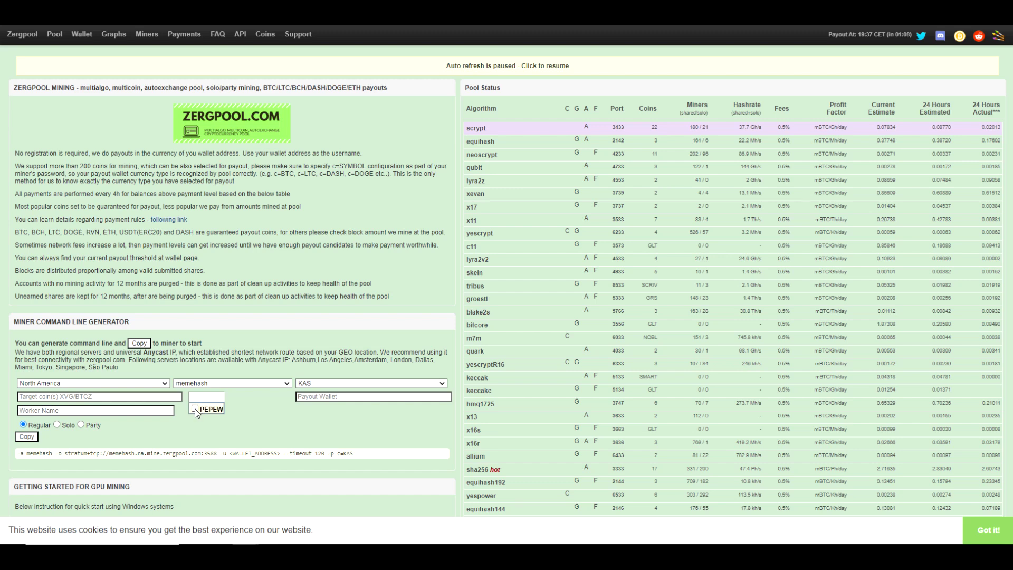
left_click(195, 408)
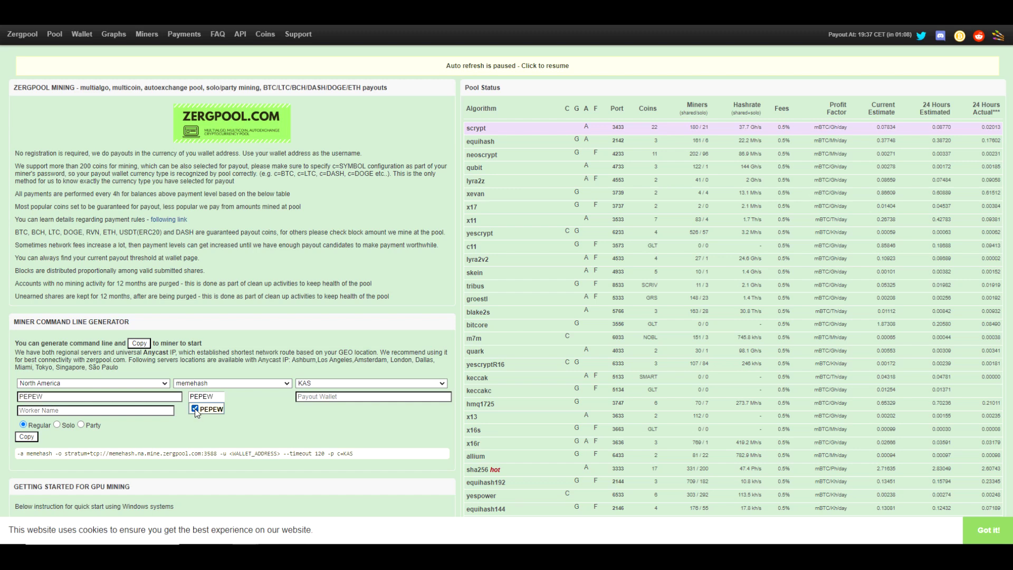
left_click(319, 397)
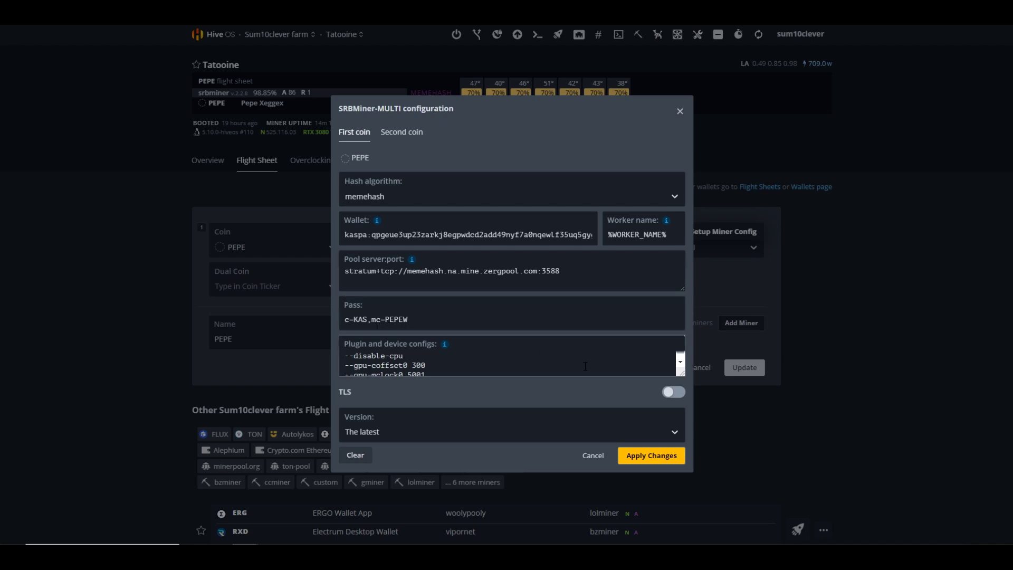
Enlarge the plugin configs box to check the overclock lines, then close the SRBMiner-MULTI dialog.
left_click_drag(681, 373, 682, 394)
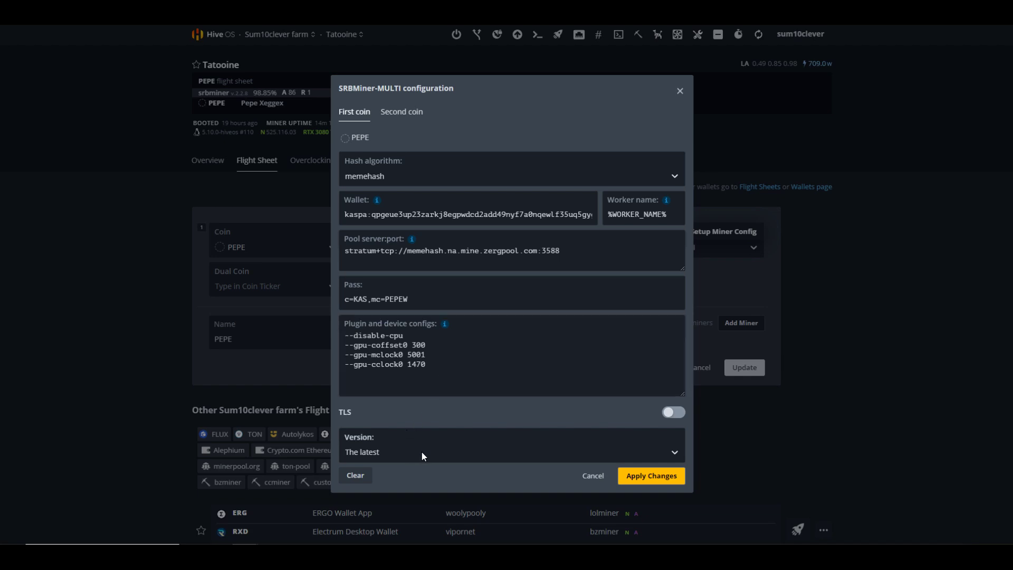
left_click(589, 476)
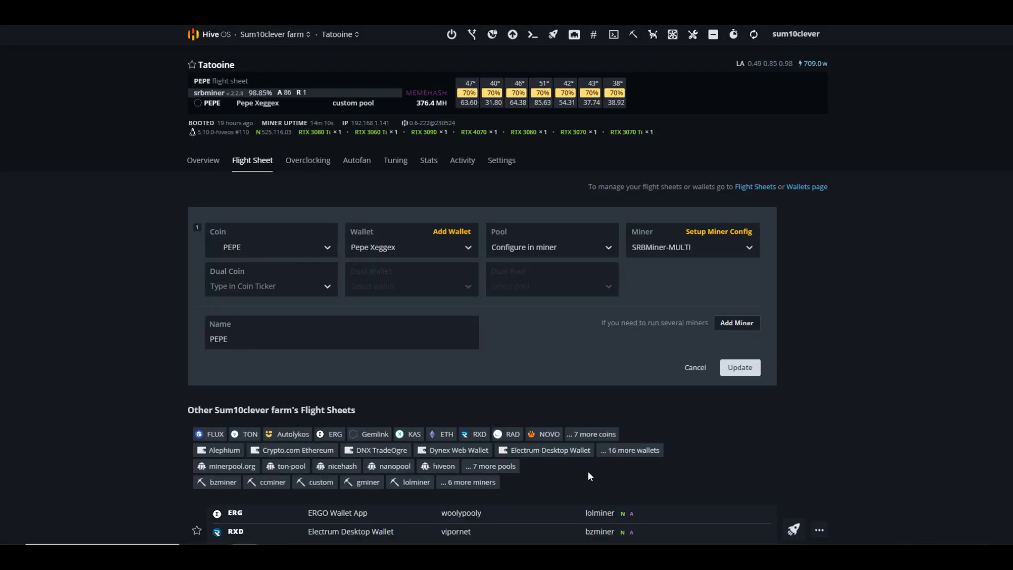
Show the Tatoine worker's overview, with SRBMiner hashing memehash at about 376.4 MH.
left_click(210, 167)
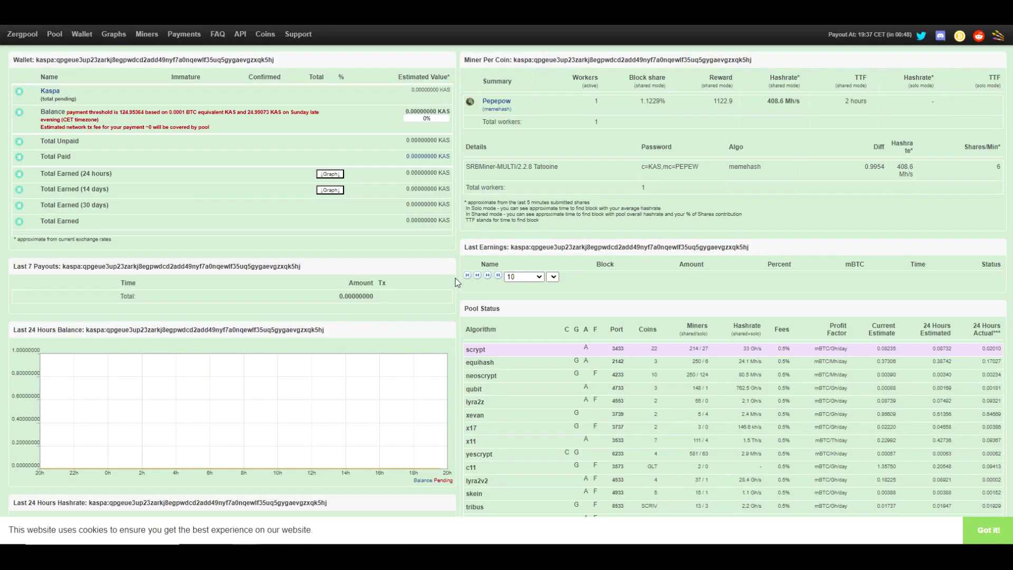
scroll(455, 278, "down", 4)
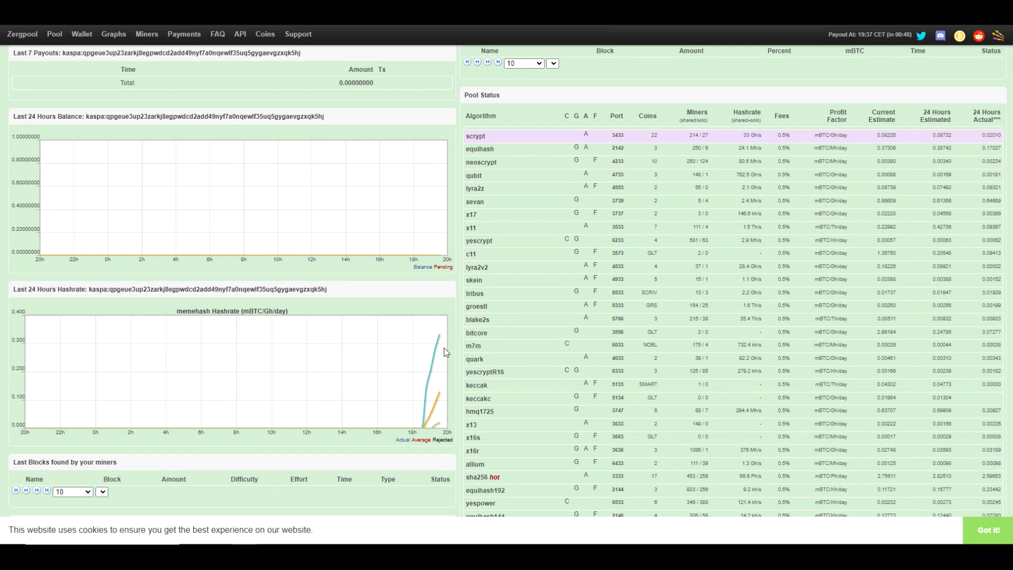
scroll(447, 351, "up", 4)
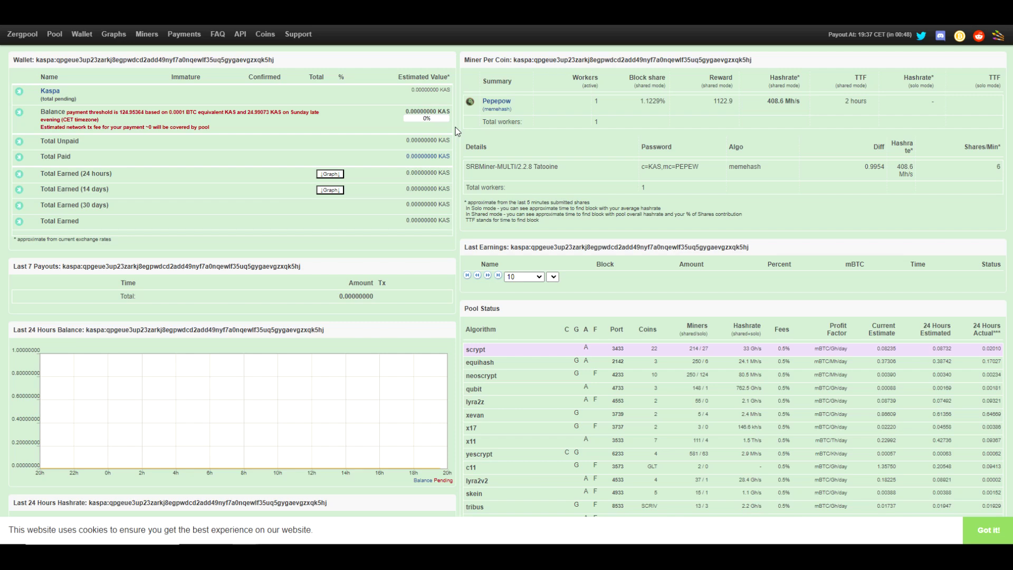
key("ctrl+Tab")
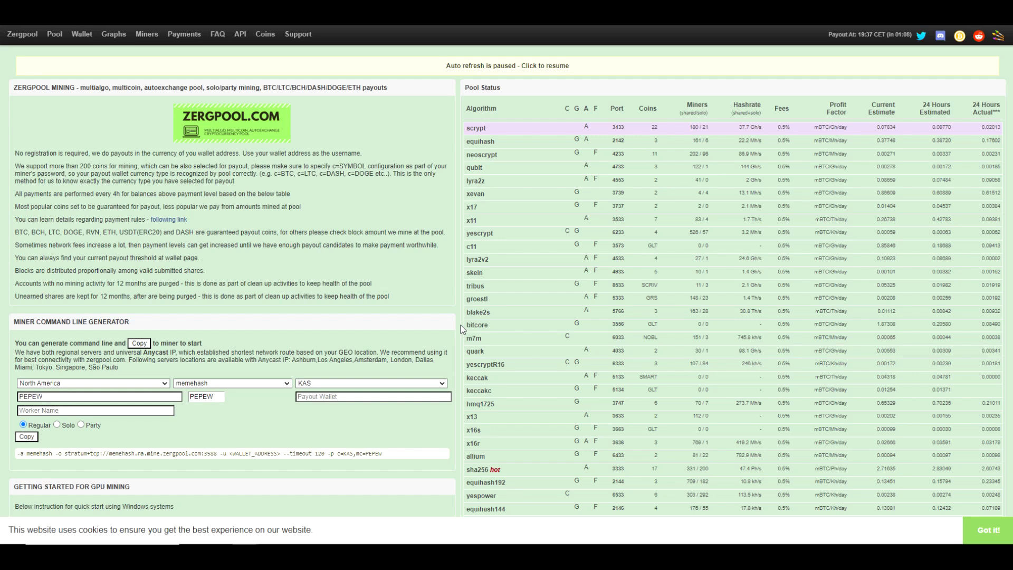
Expand Zergpool's Payout Currency dropdown and scroll through the available coins.
left_click(428, 384)
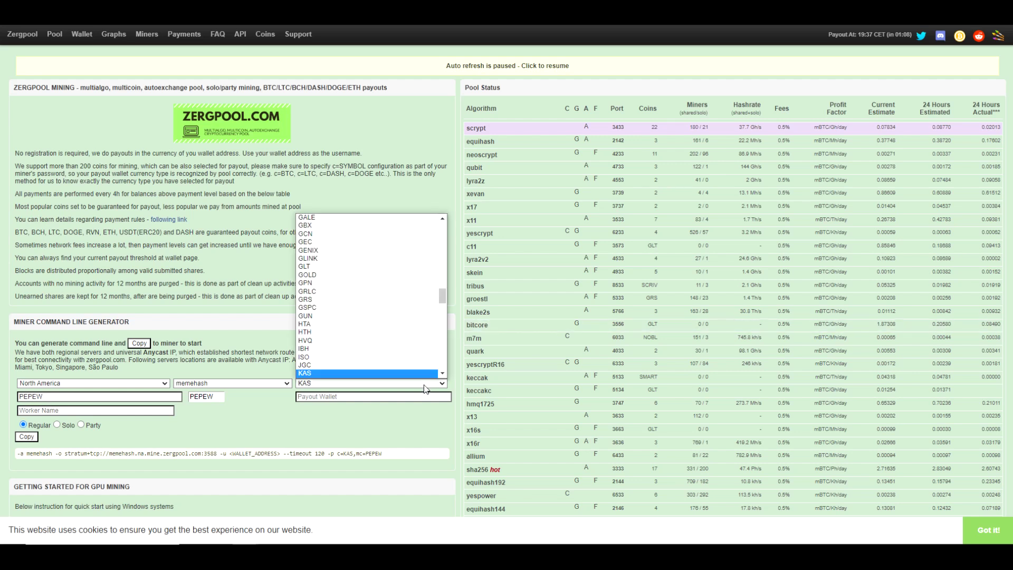
left_click_drag(442, 301, 443, 232)
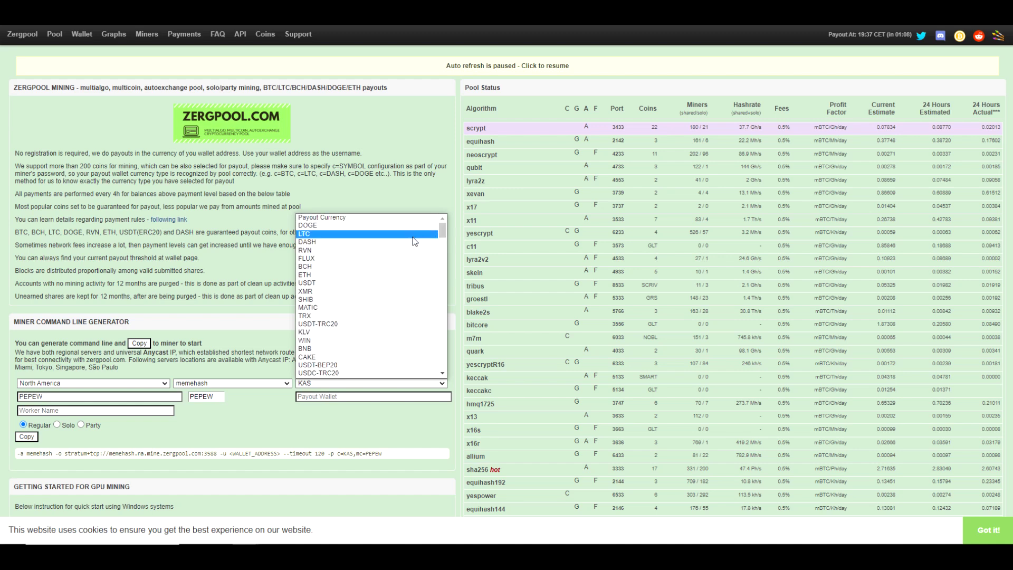
scroll(338, 285, "down", 2)
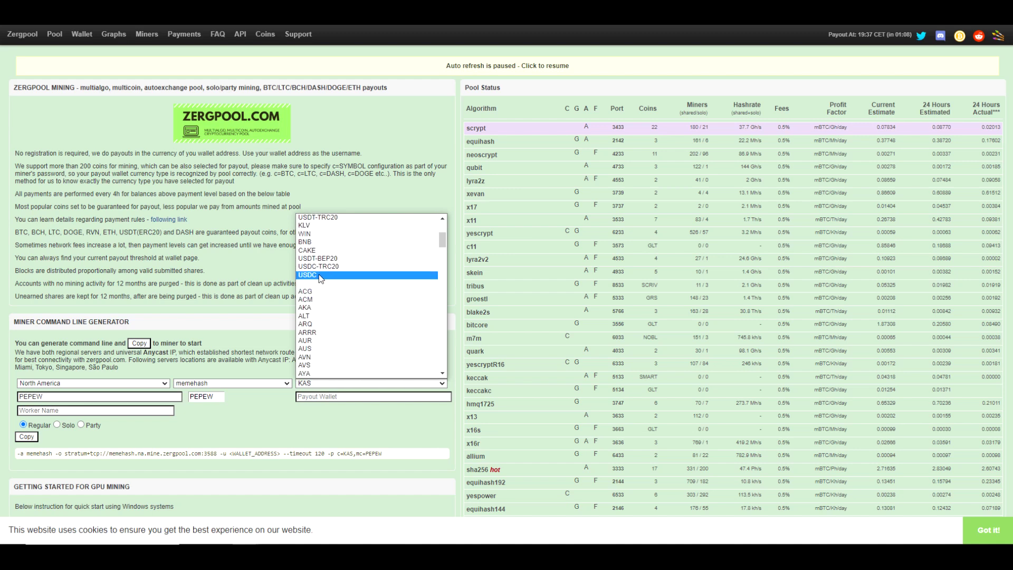
scroll(440, 237, "up", 2)
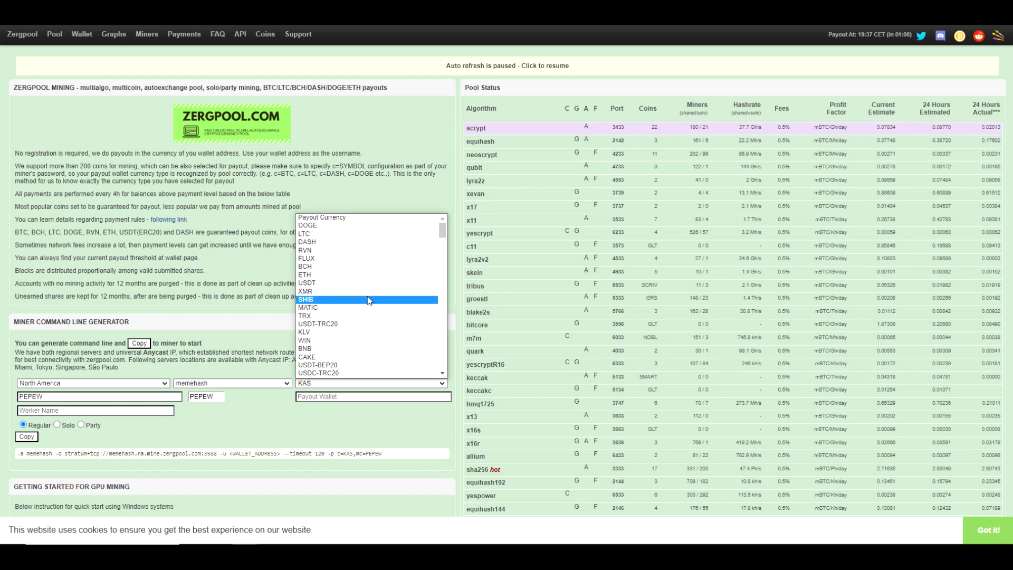
scroll(368, 298, "down", 3)
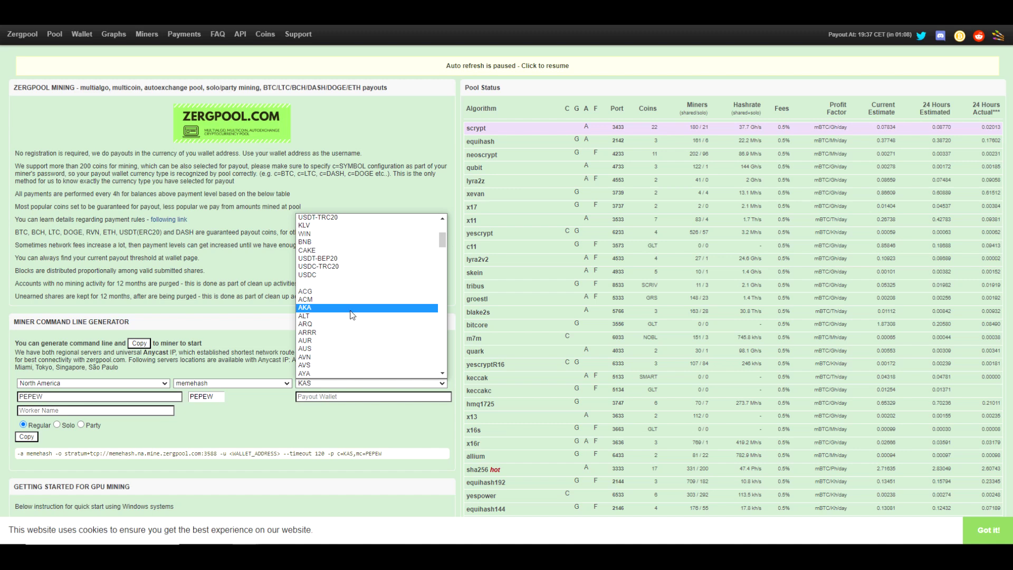
scroll(352, 315, "down", 2)
scroll(353, 315, "down", 5)
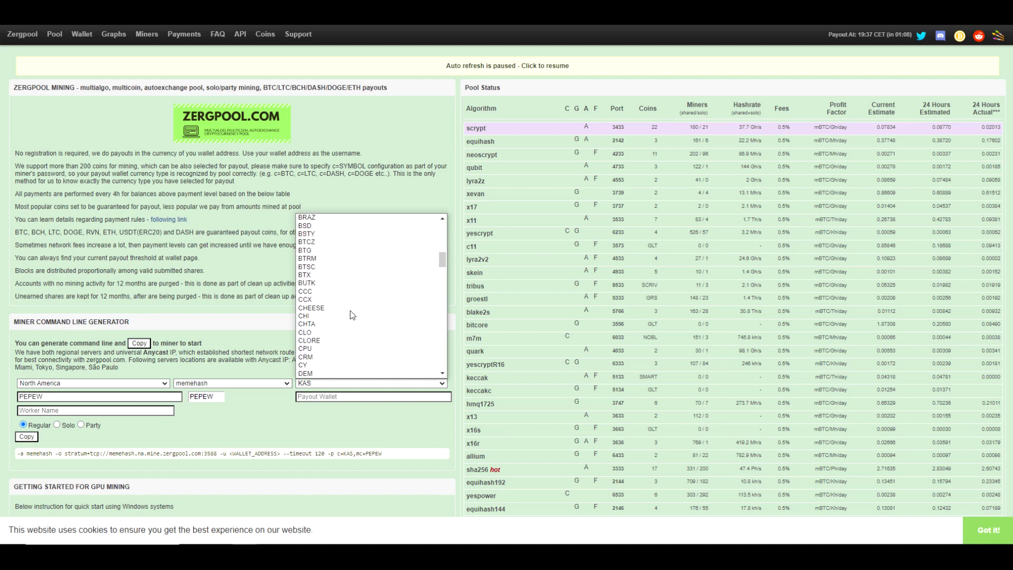
scroll(352, 315, "down", 9)
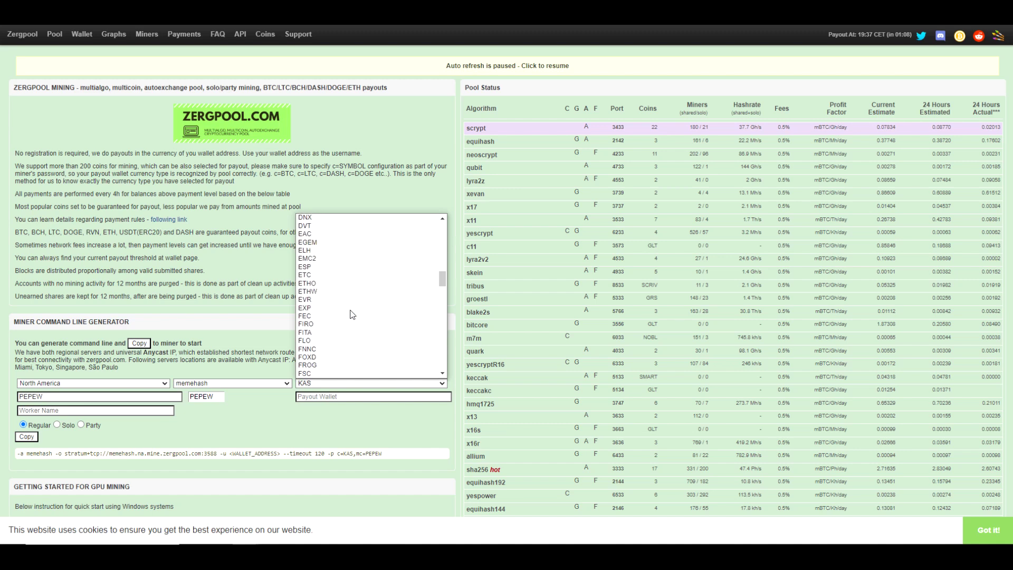
scroll(352, 315, "down", 15)
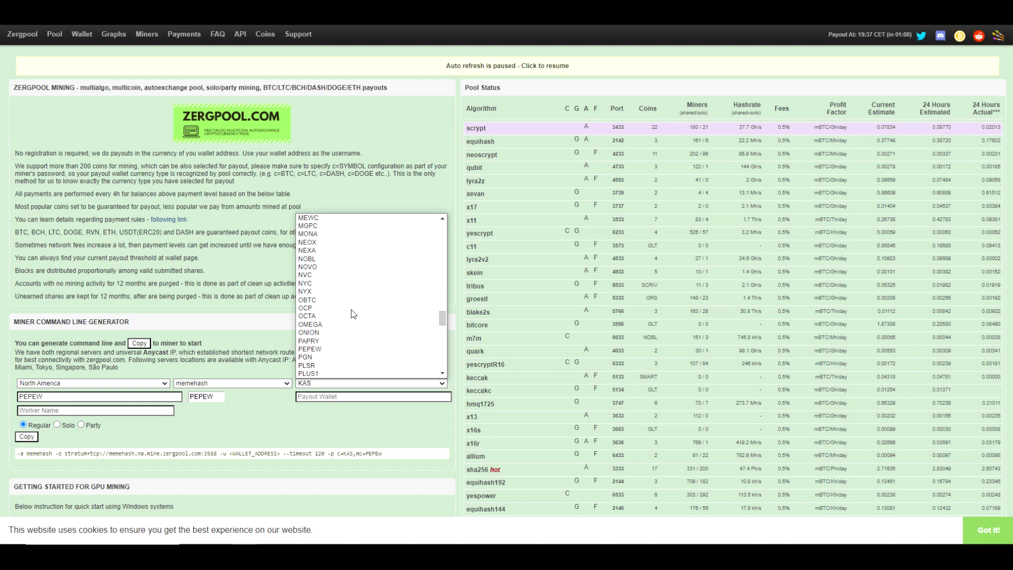
scroll(353, 314, "down", 12)
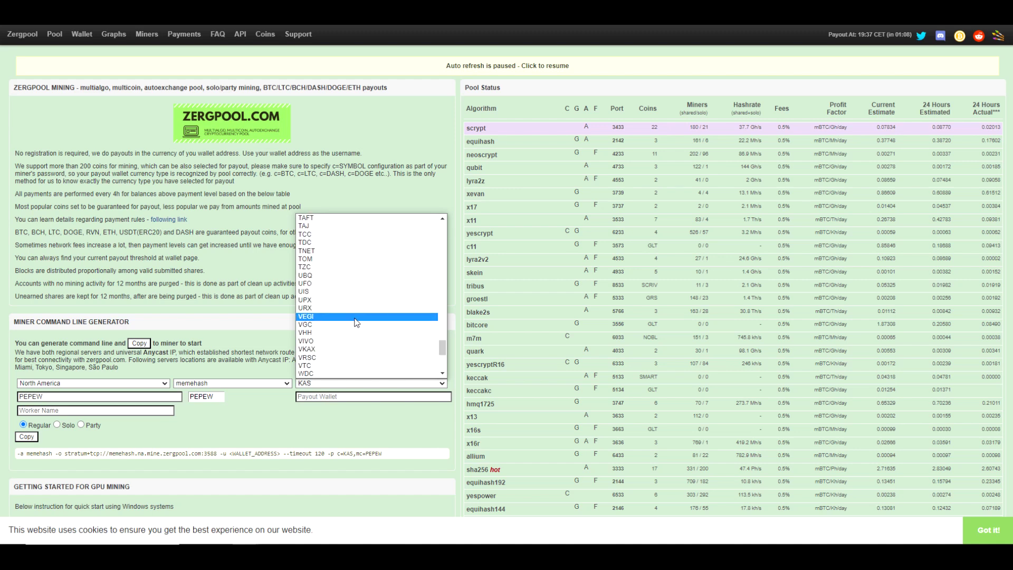
scroll(405, 367, "down", 6)
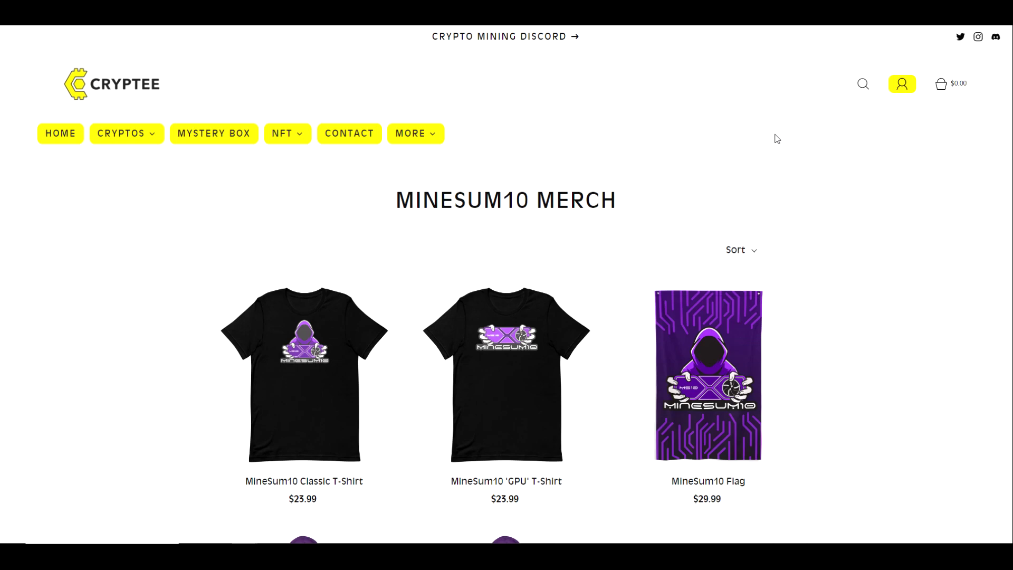
Scroll down through the MineSum10 merch items and back up.
scroll(785, 147, "down", 8)
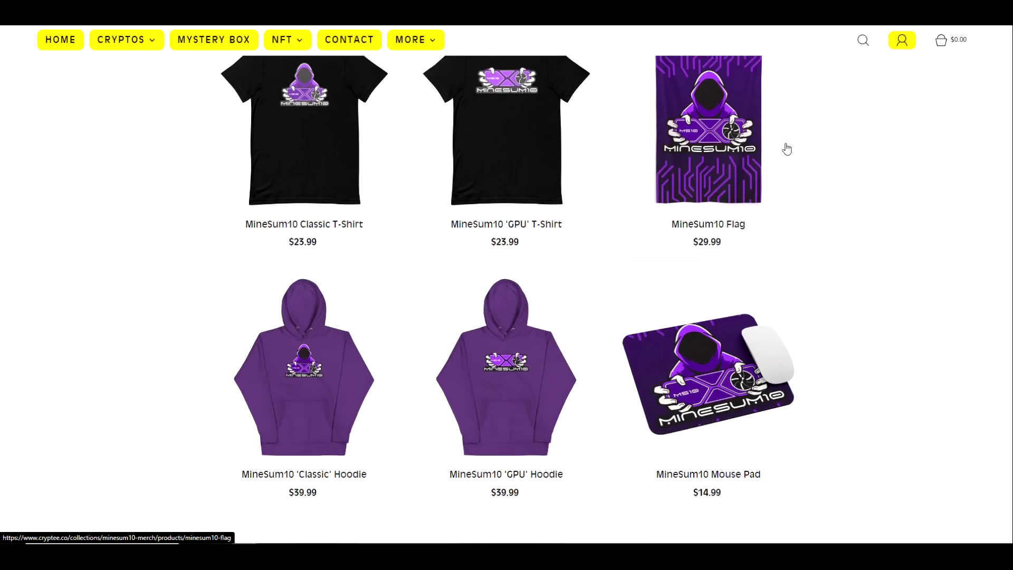
scroll(828, 189, "down", 2)
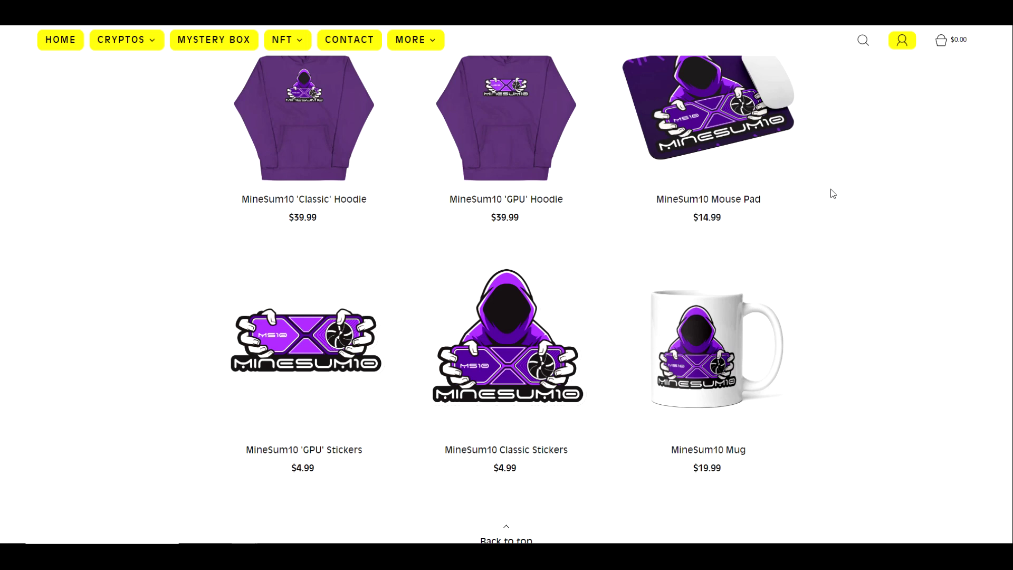
scroll(832, 194, "up", 10)
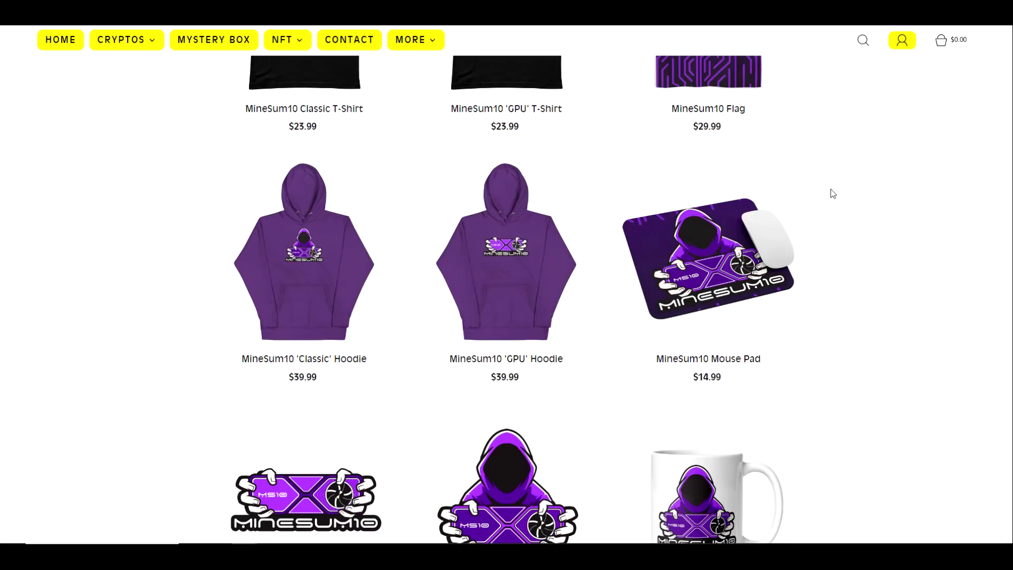